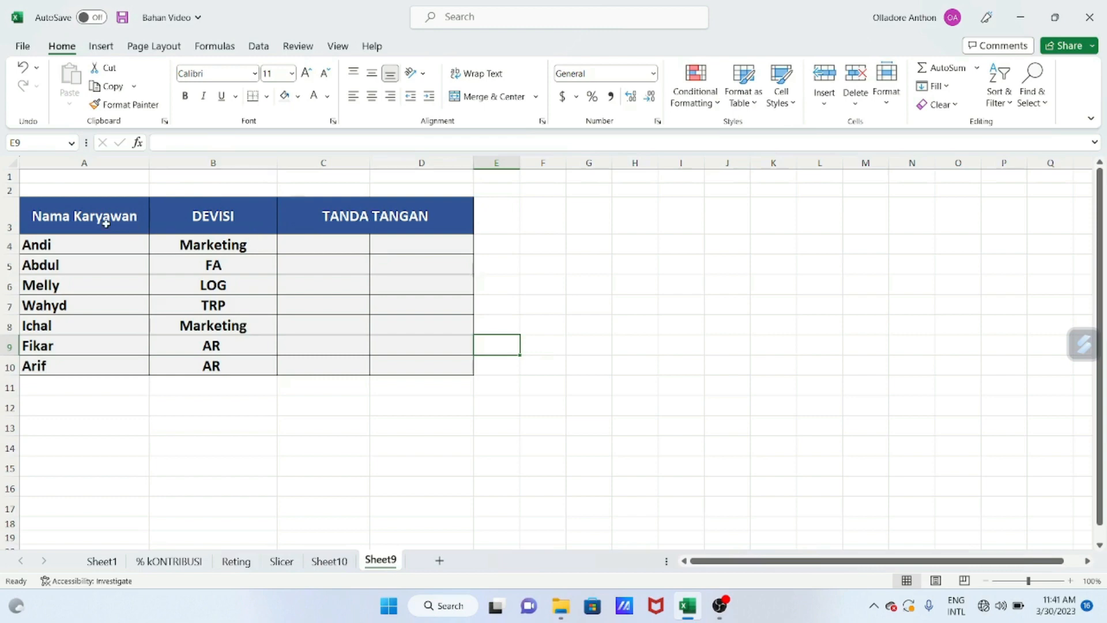
pyautogui.moveTo(106, 223); pyautogui.dragTo(441, 368)
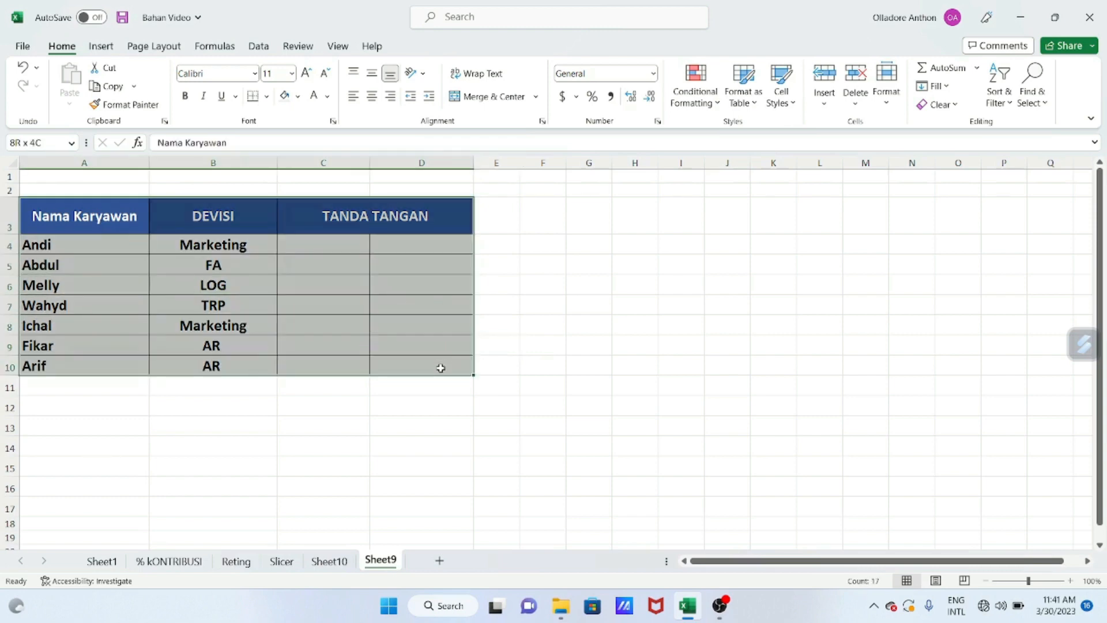
pyautogui.click(580, 300)
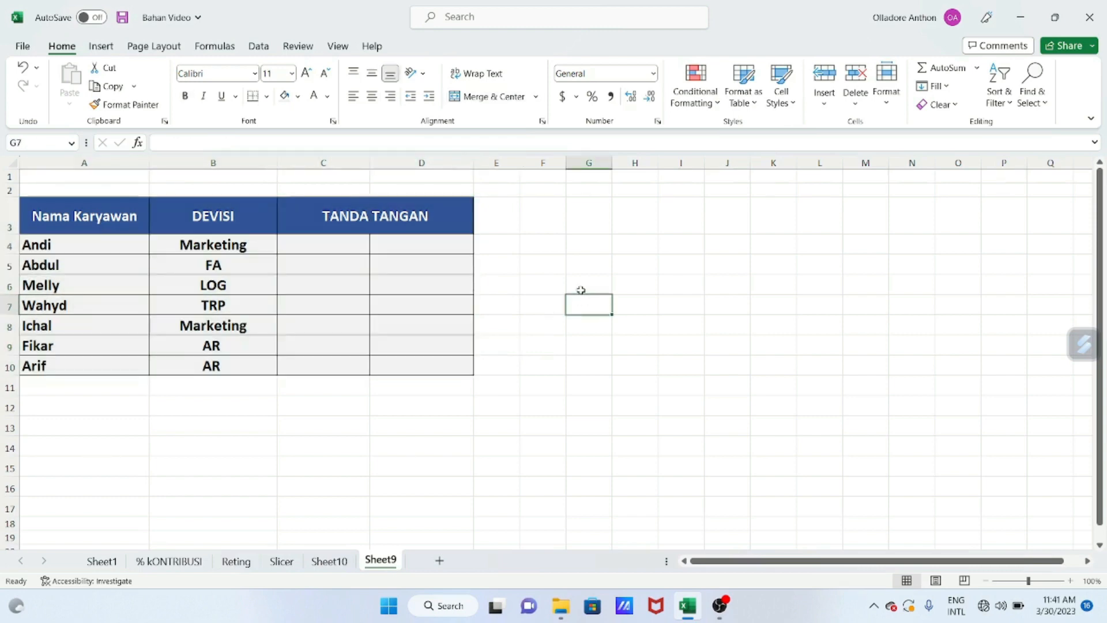
pyautogui.moveTo(63, 227); pyautogui.dragTo(431, 357)
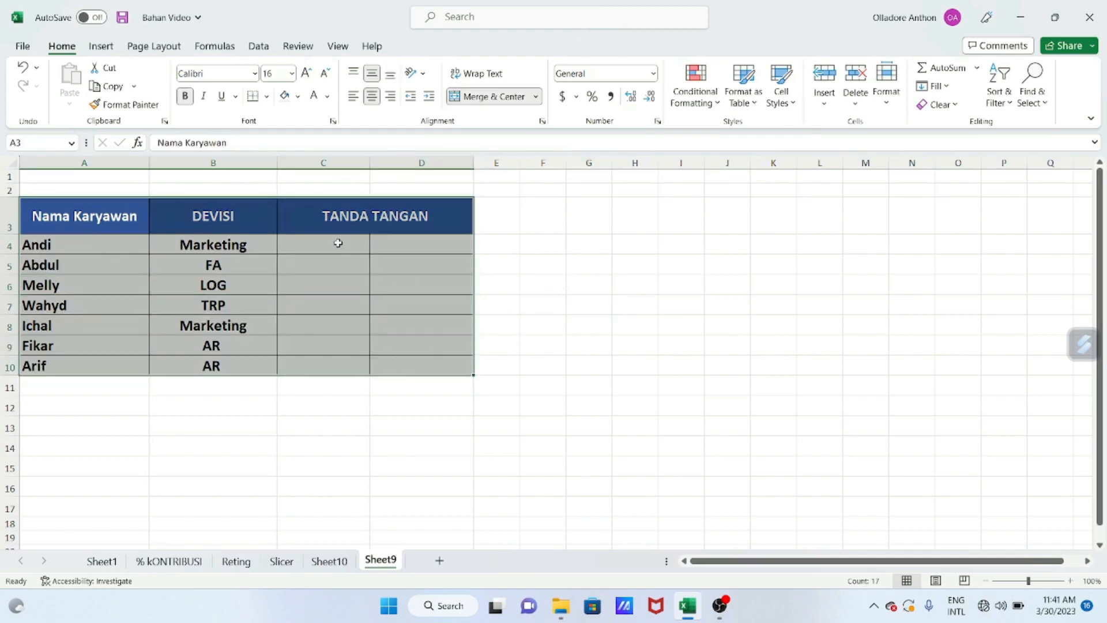
# - Remove the inner vertical border from the signature cells C4:D10 in the cell formatting settings
pyautogui.moveTo(338, 244); pyautogui.dragTo(410, 363)
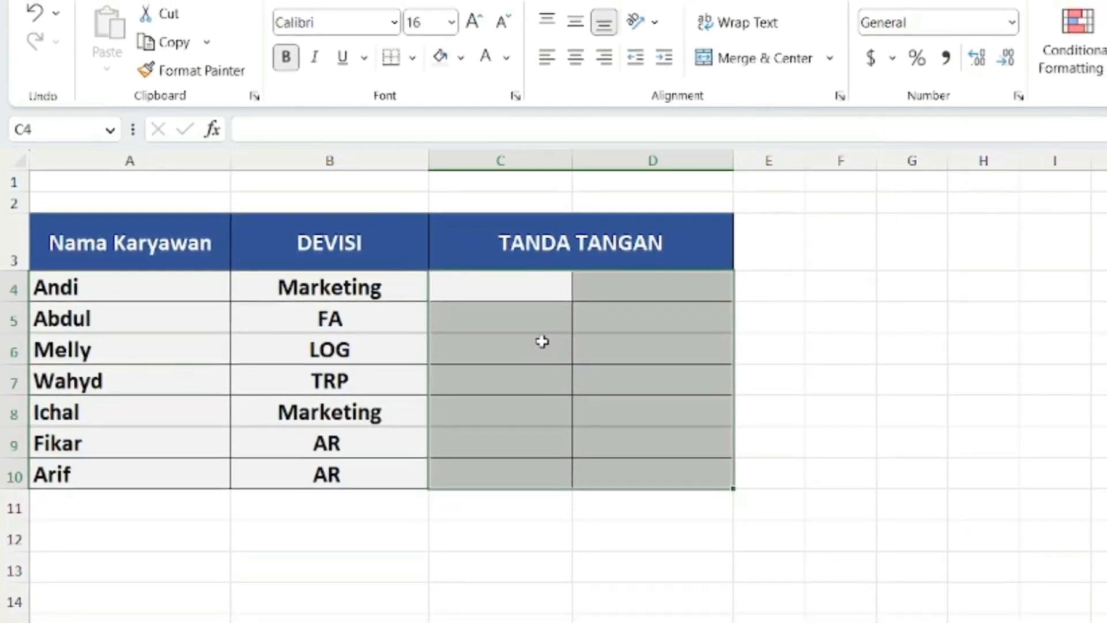
pyautogui.hotkey('ctrl', '1')
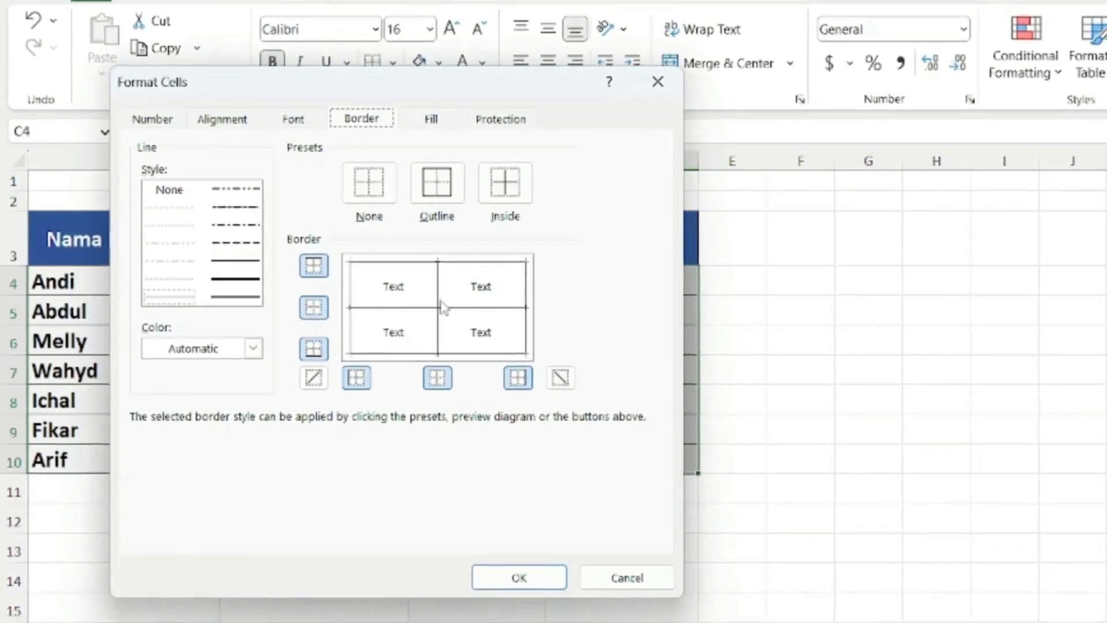
pyautogui.click(443, 306)
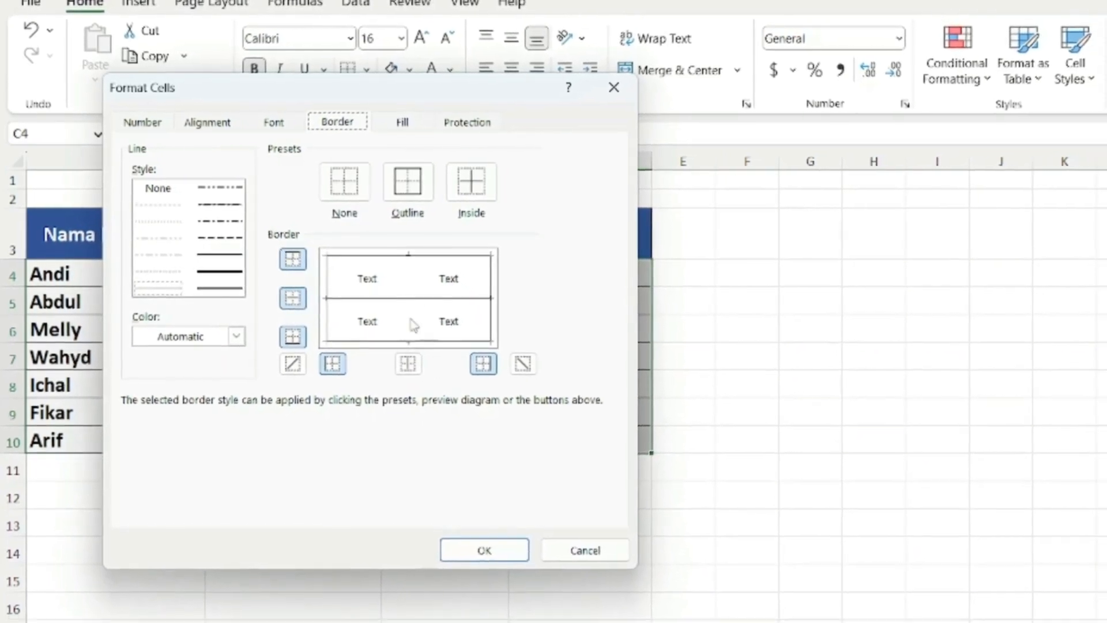
# - Apply the custom number format #*. to the signature cells C4:D10 so numbers are followed by dots filling the cell
pyautogui.click(138, 124)
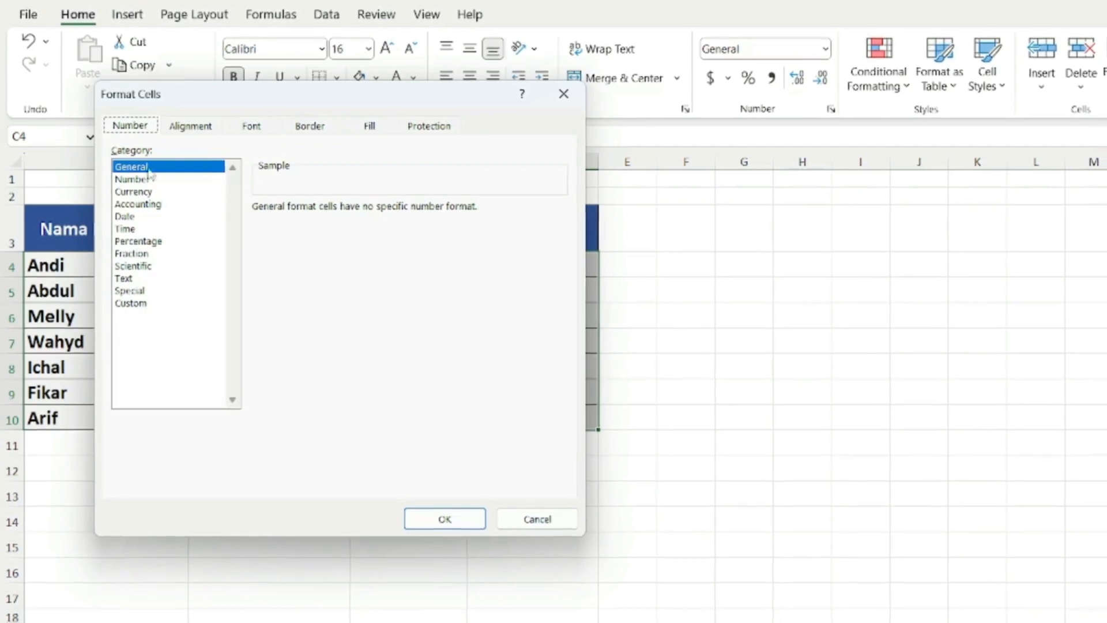
pyautogui.click(128, 303)
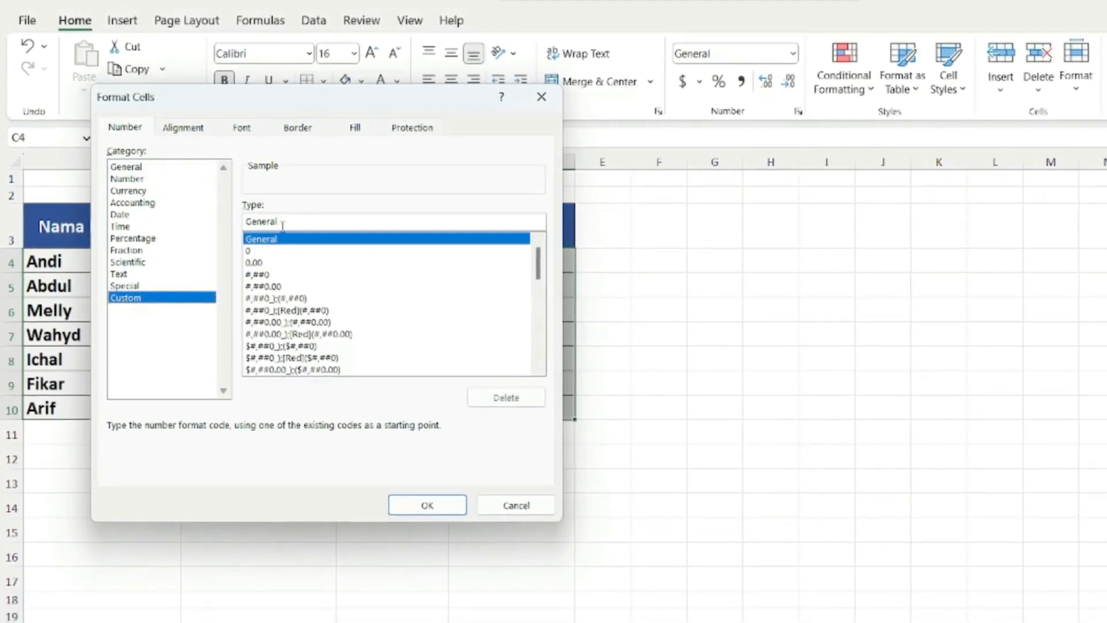
pyautogui.moveTo(300, 222); pyautogui.dragTo(238, 223)
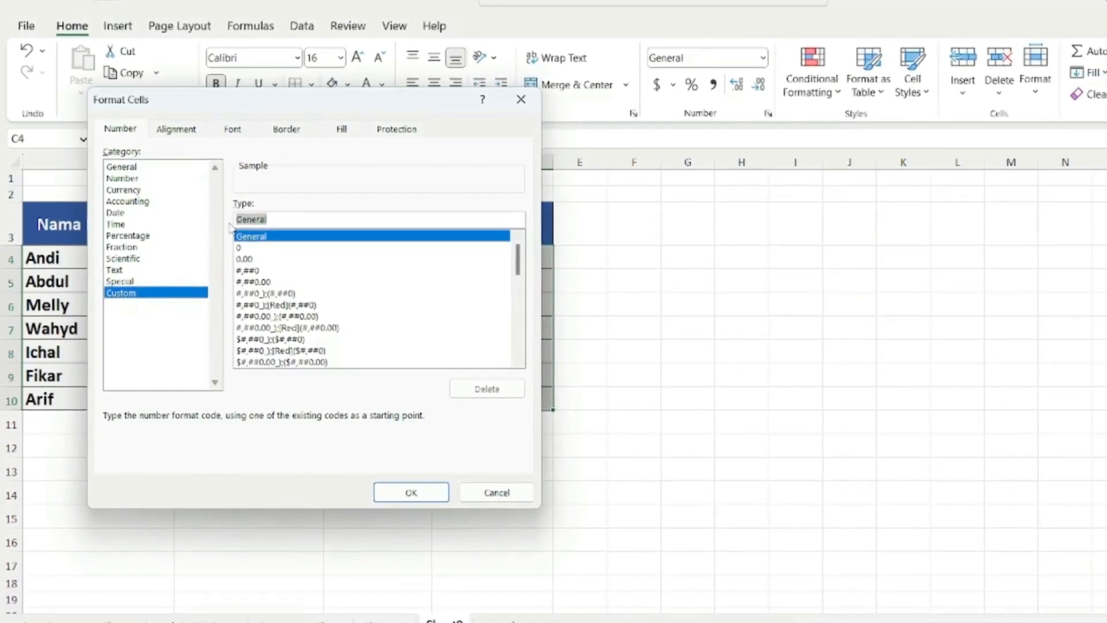
pyautogui.press('BackSpace')
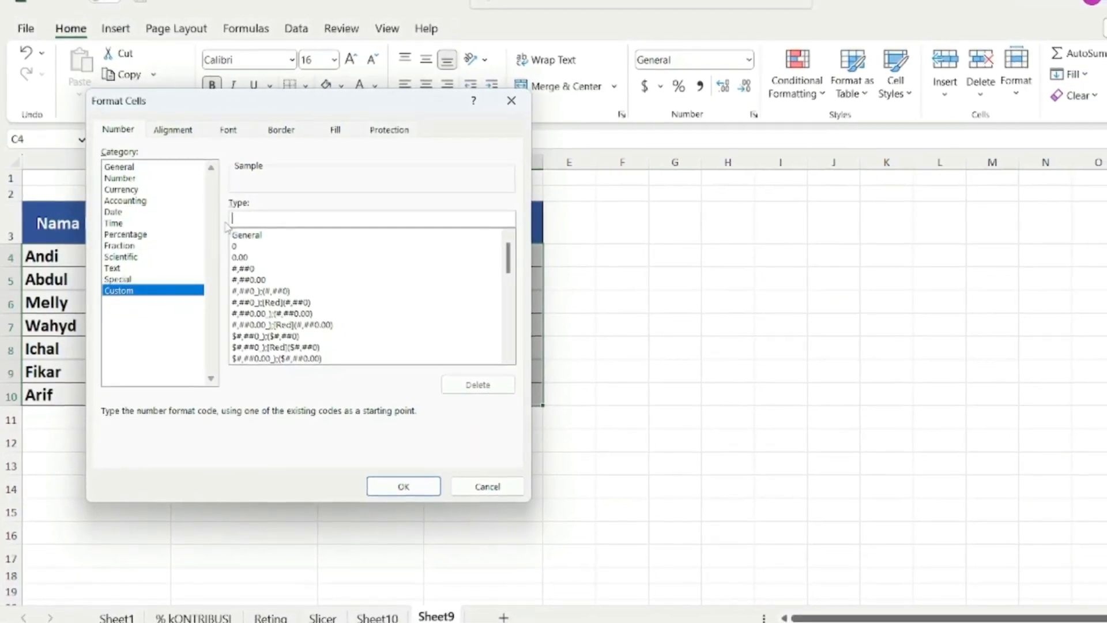
pyautogui.write('#')
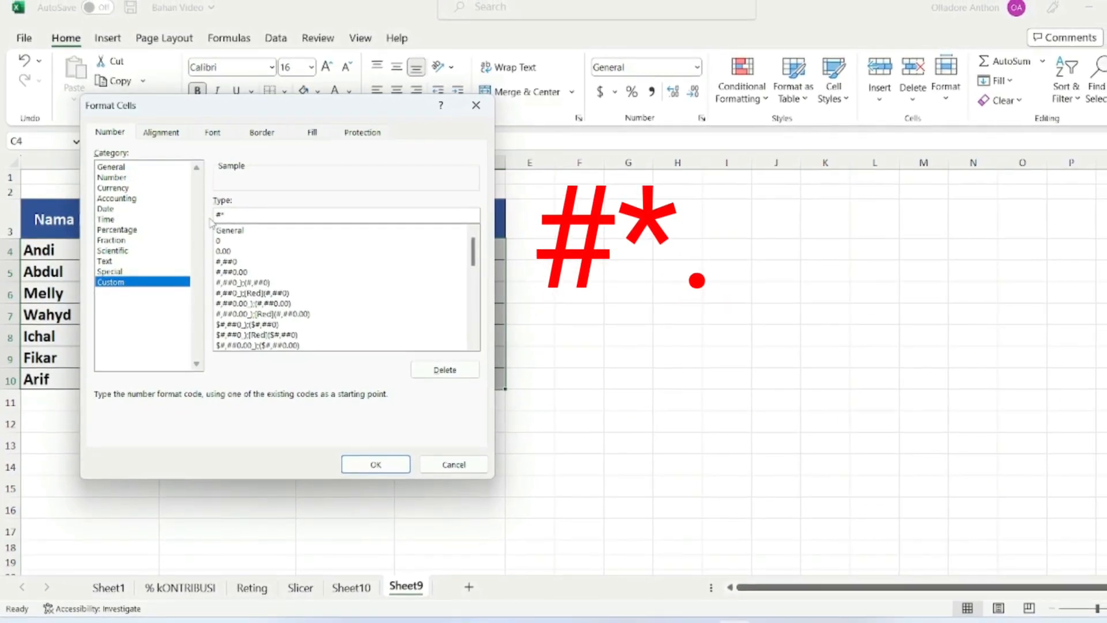
pyautogui.write('*.')
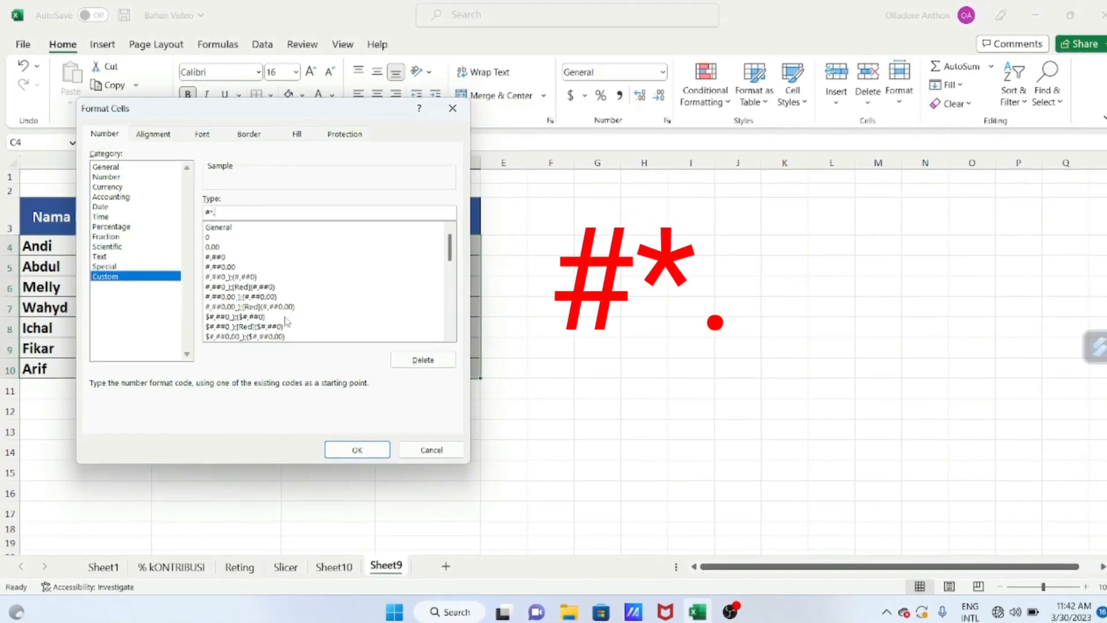
pyautogui.click(330, 447)
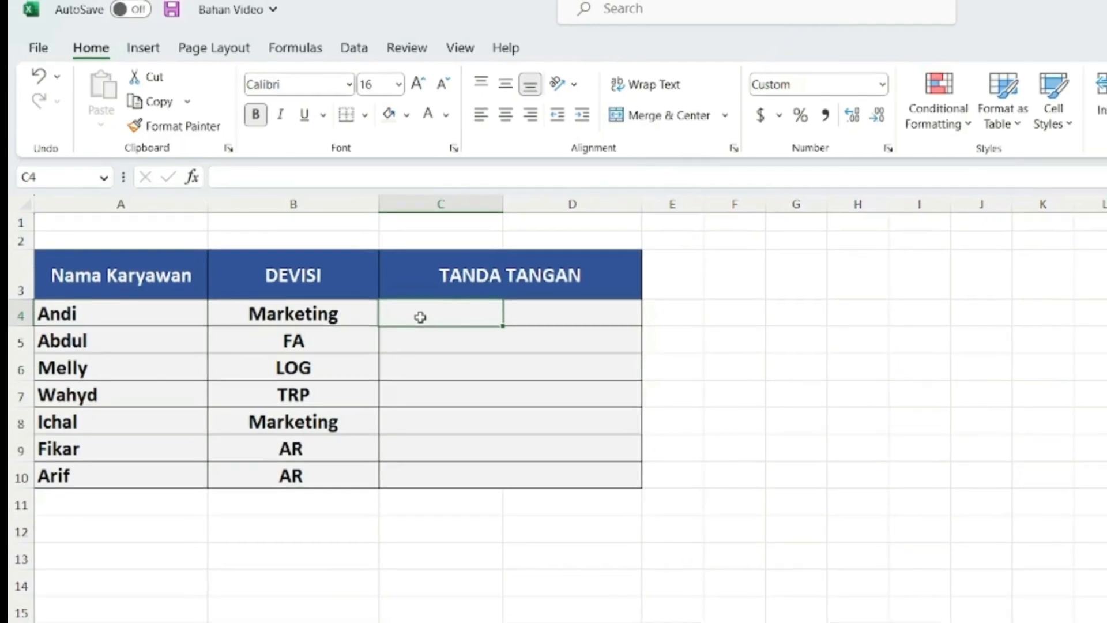
# - Enter staggered signature numbers under TANDA TANGAN: 1 in C4, 2 in D5, 3 in C6 and 4 in D7
pyautogui.write('1')
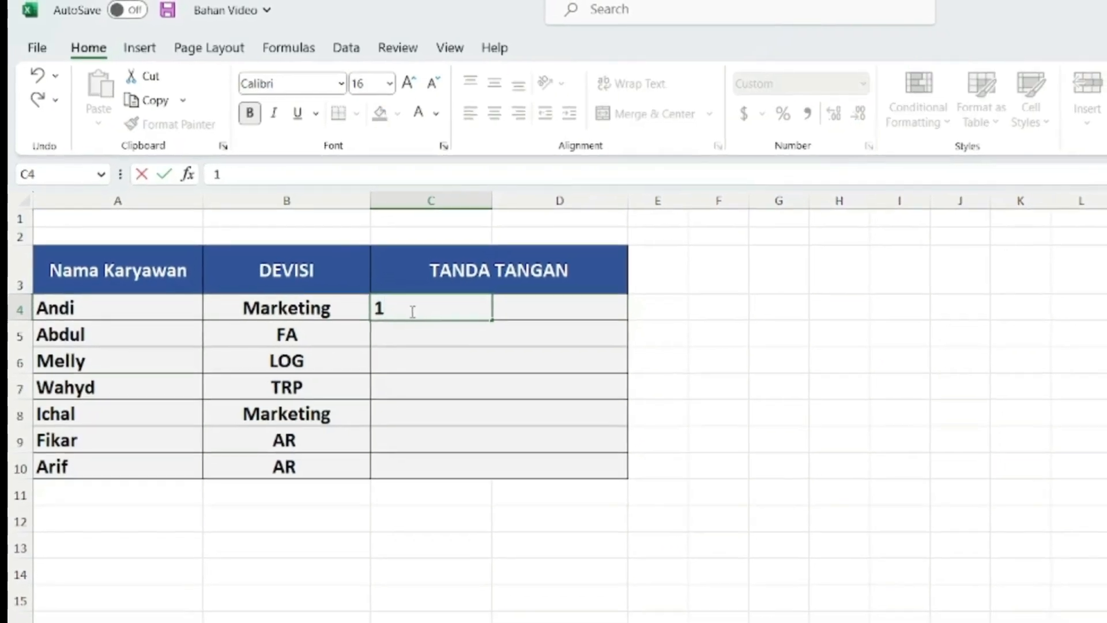
pyautogui.press('Tab')
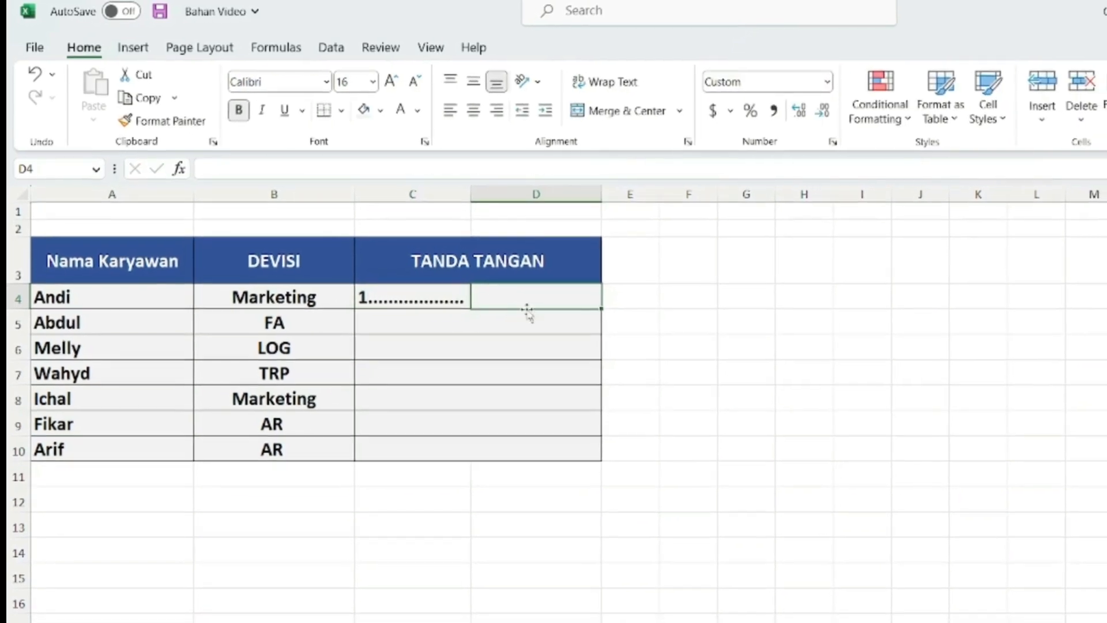
pyautogui.click(526, 317)
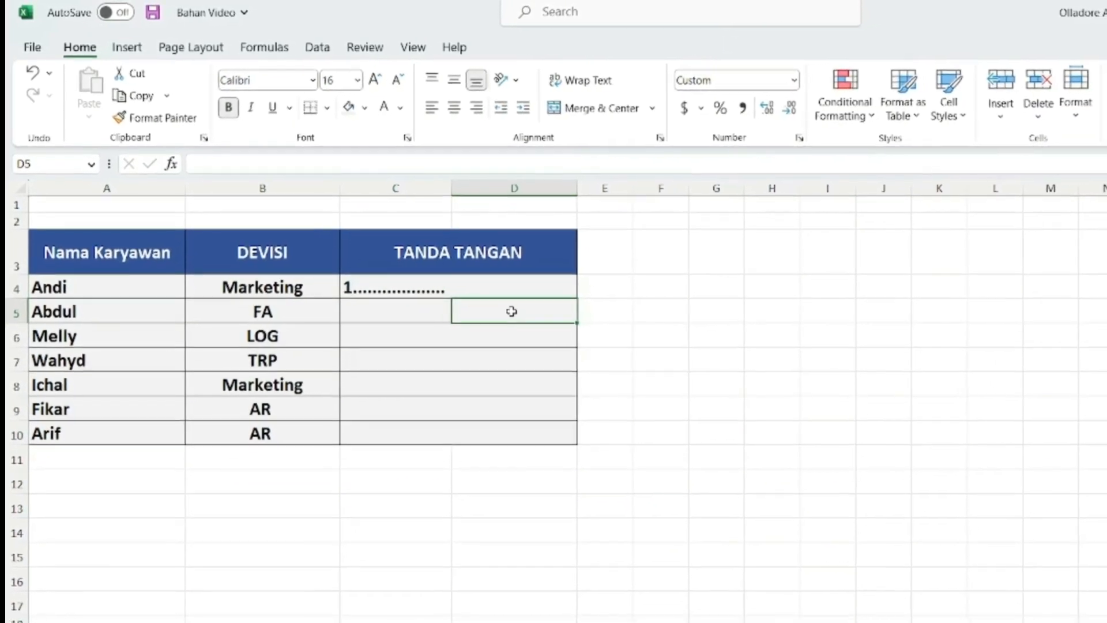
pyautogui.write('2')
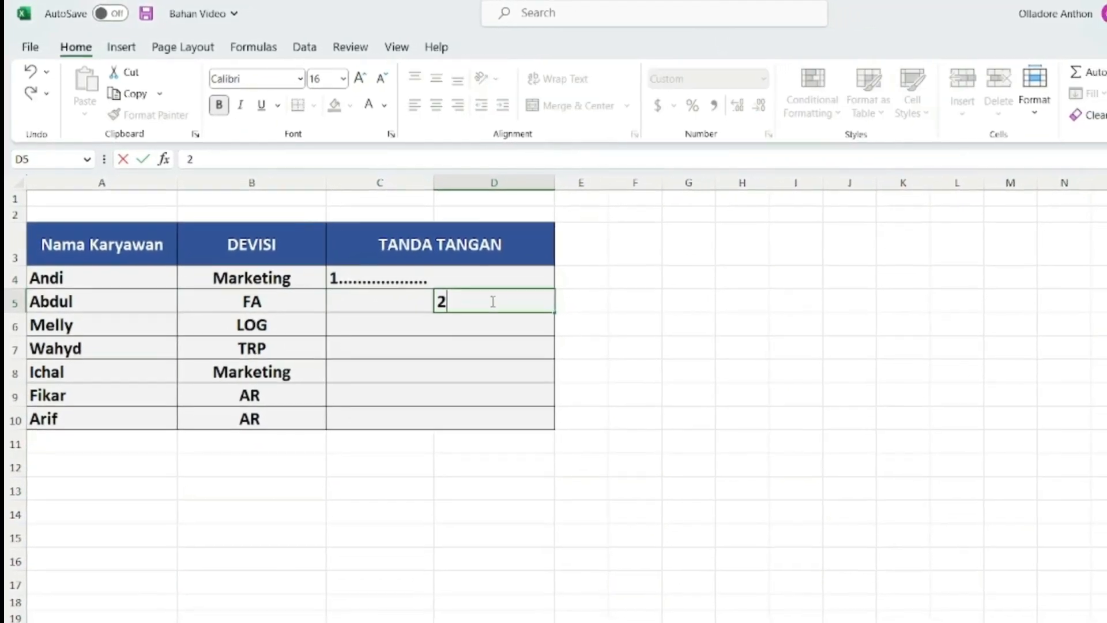
pyautogui.press('Tab')
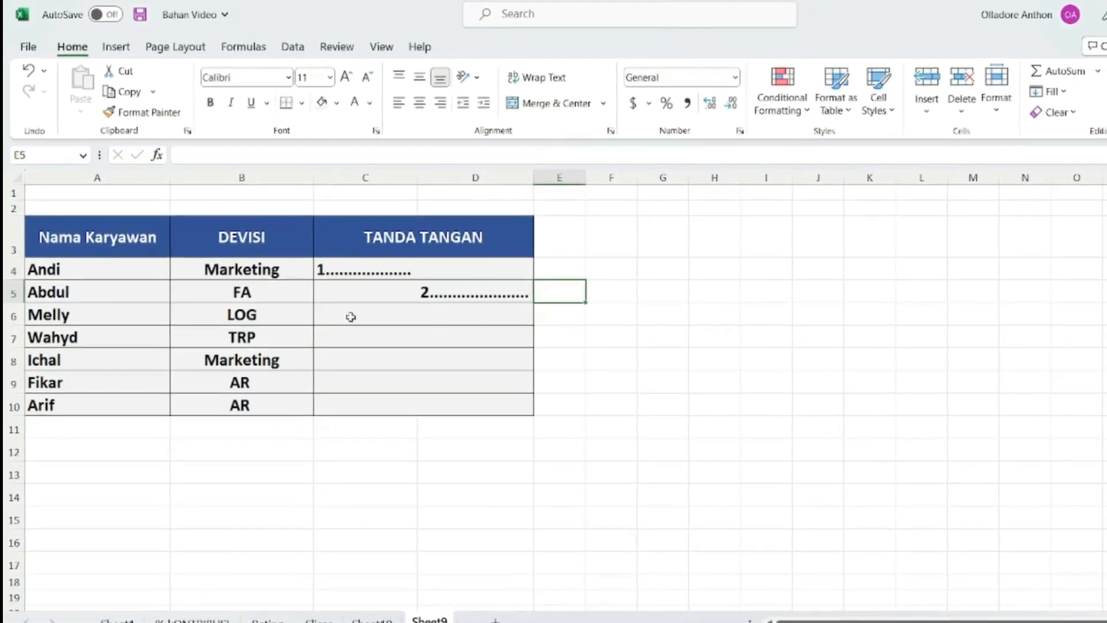
pyautogui.click(351, 316)
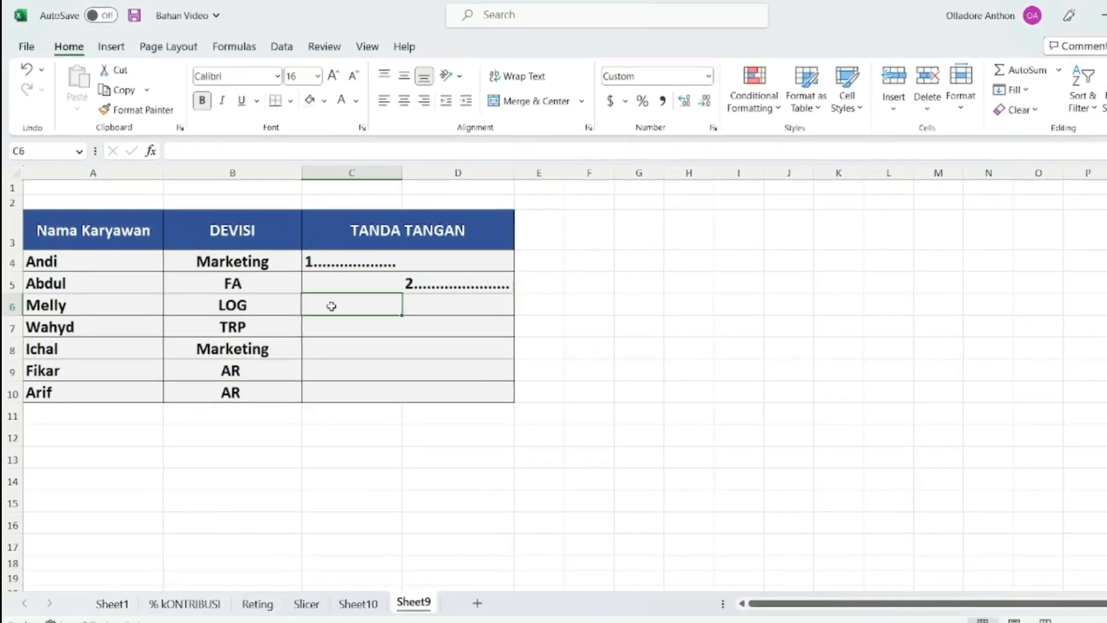
pyautogui.write('3')
pyautogui.press('Tab')
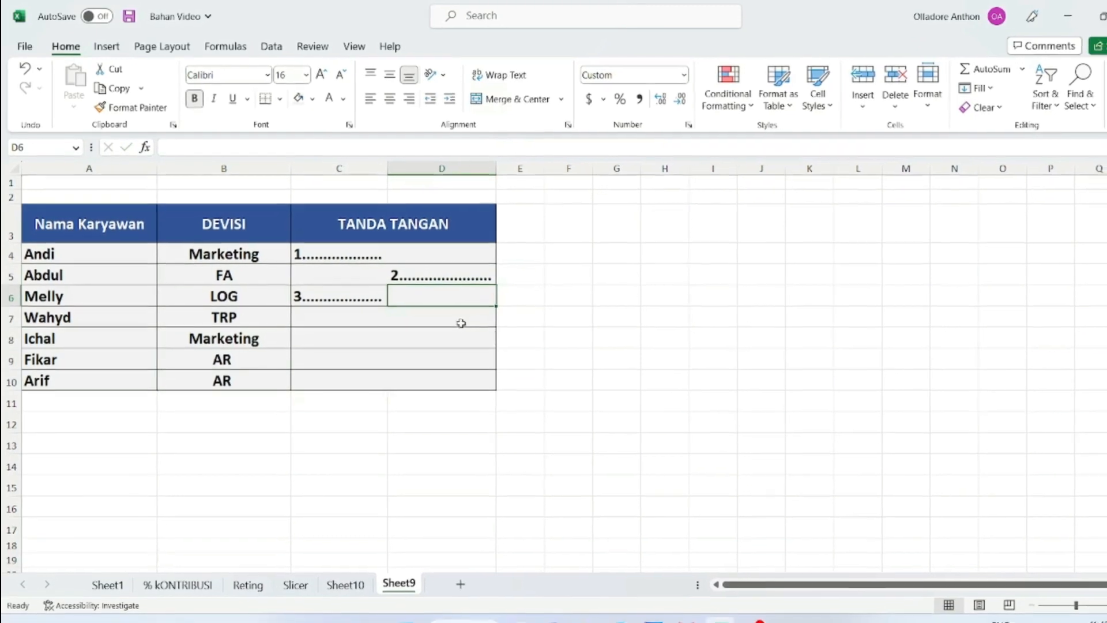
pyautogui.click(461, 323)
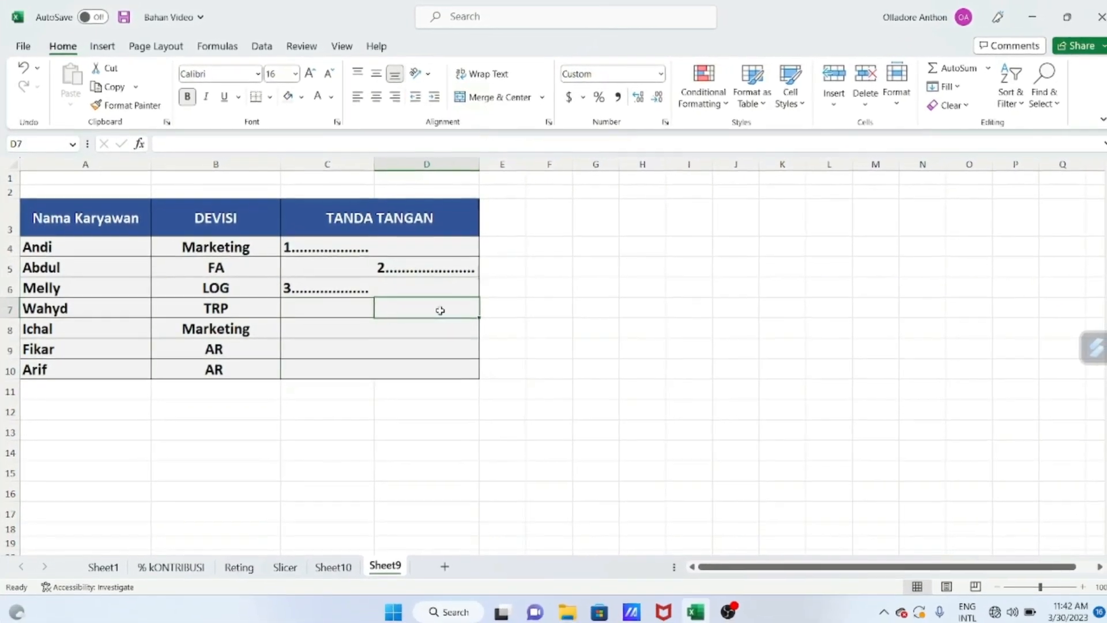
pyautogui.write('4')
pyautogui.press('Tab')
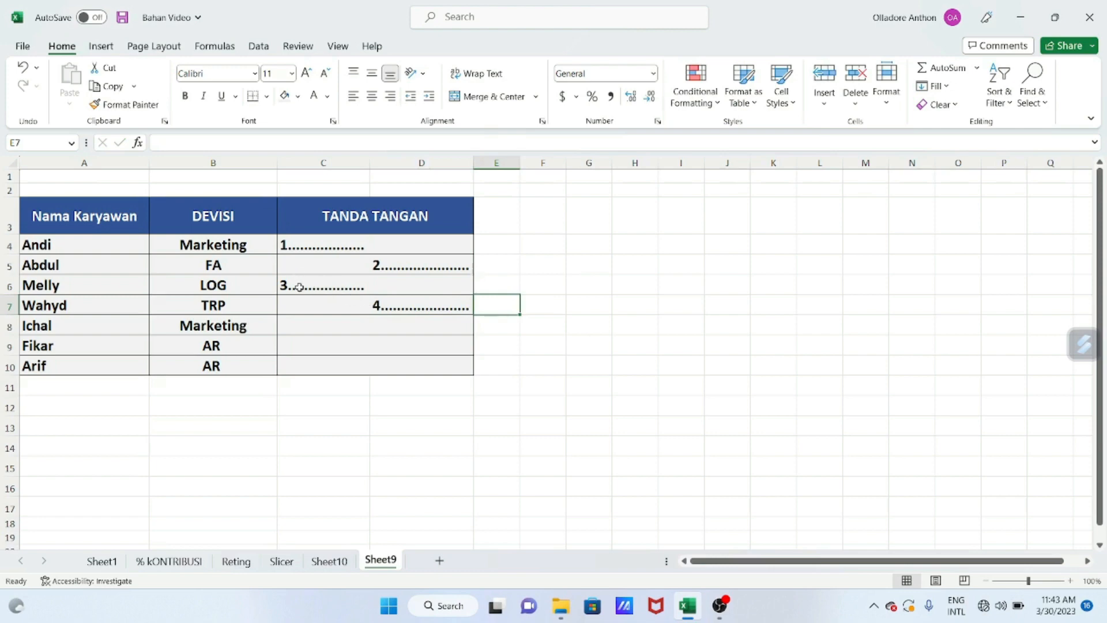
# - Extend the staggered numbering from C4:D7 down to row 10 with AutoFill
pyautogui.moveTo(295, 285); pyautogui.dragTo(432, 316)
pyautogui.click(286, 244)
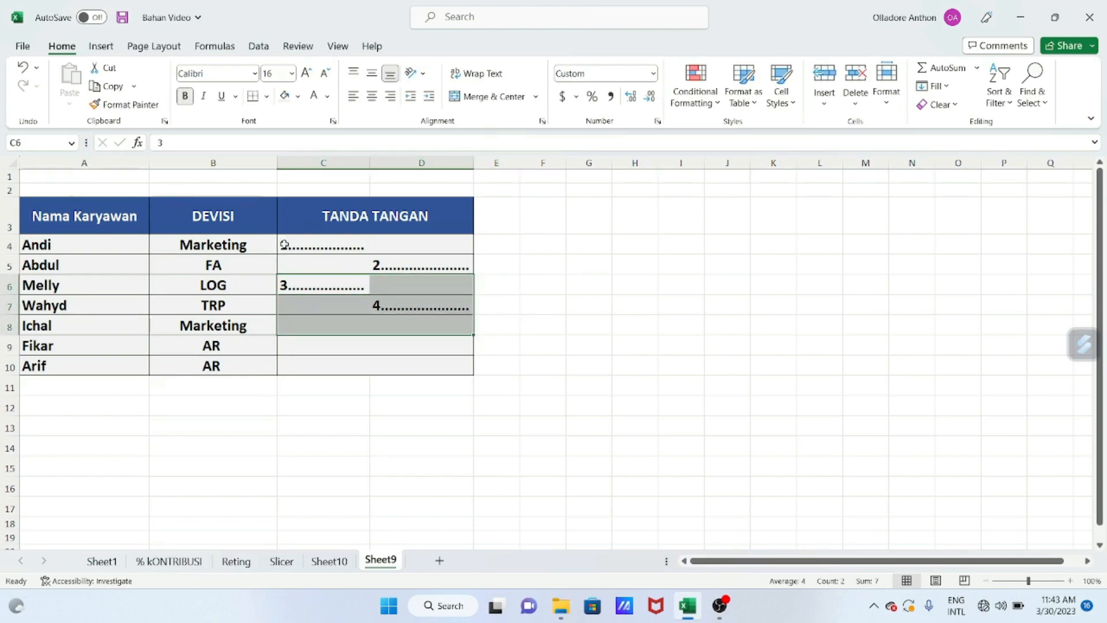
pyautogui.moveTo(358, 243); pyautogui.dragTo(438, 317)
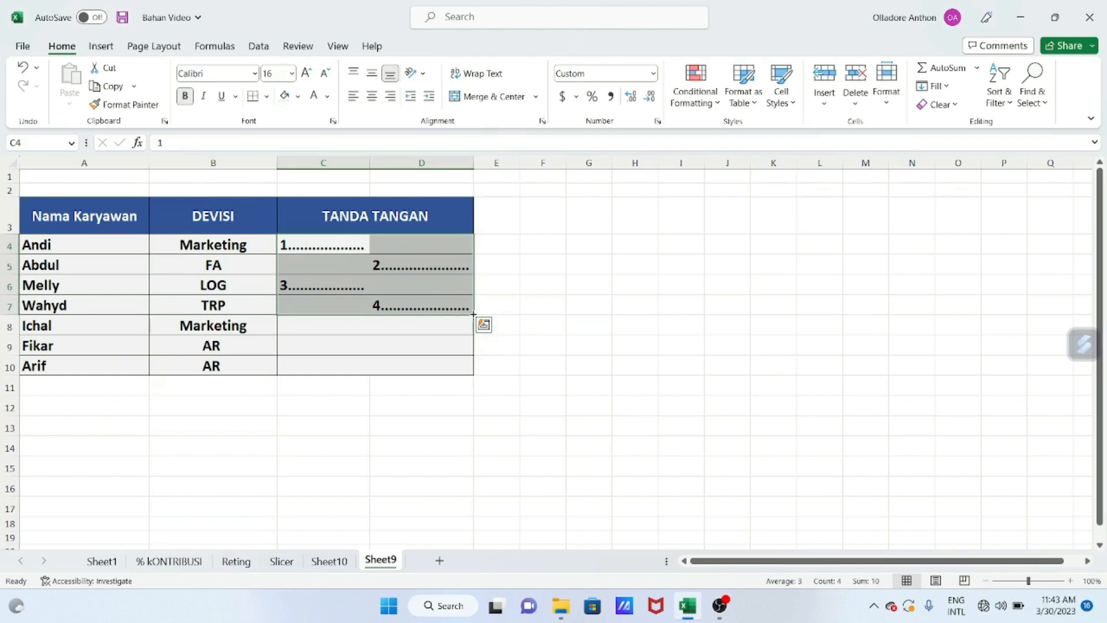
pyautogui.moveTo(473, 314); pyautogui.dragTo(475, 376)
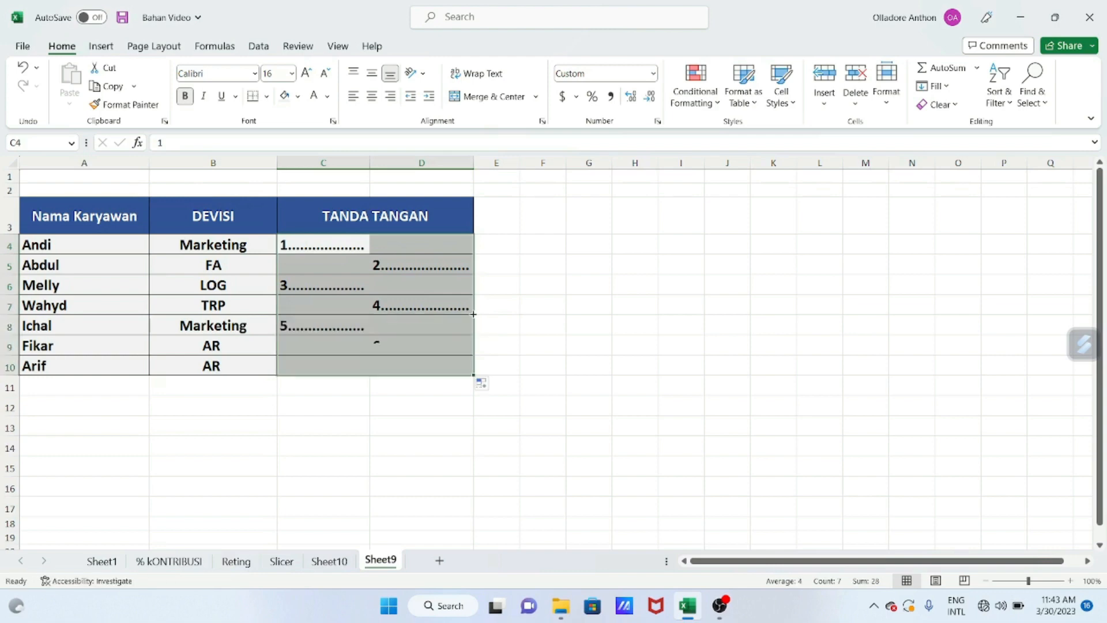
pyautogui.click(524, 279)
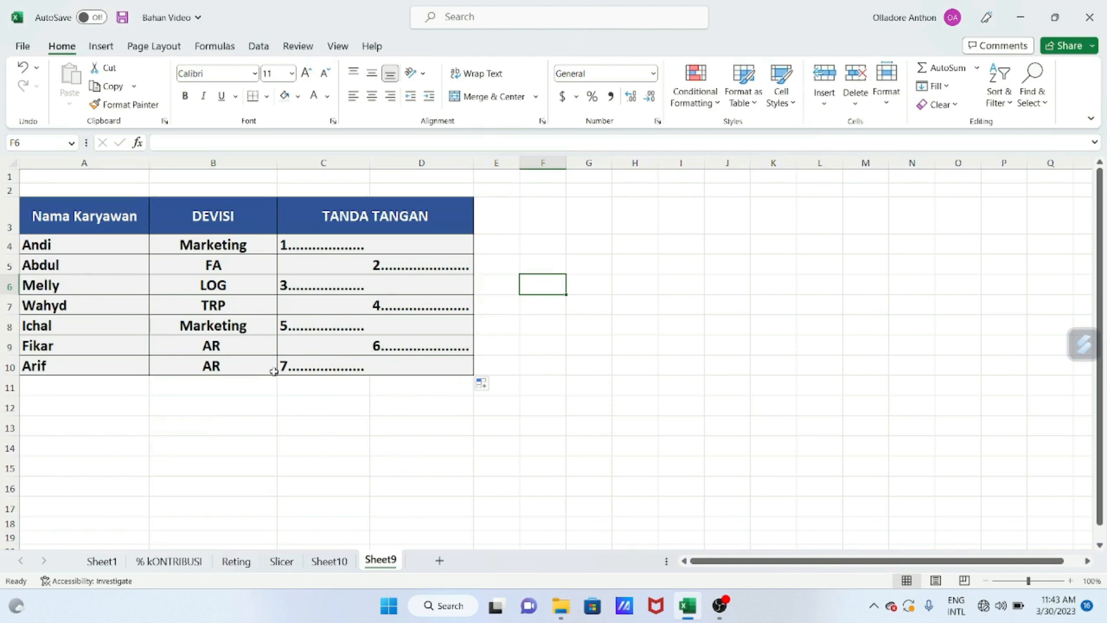
pyautogui.click(346, 364)
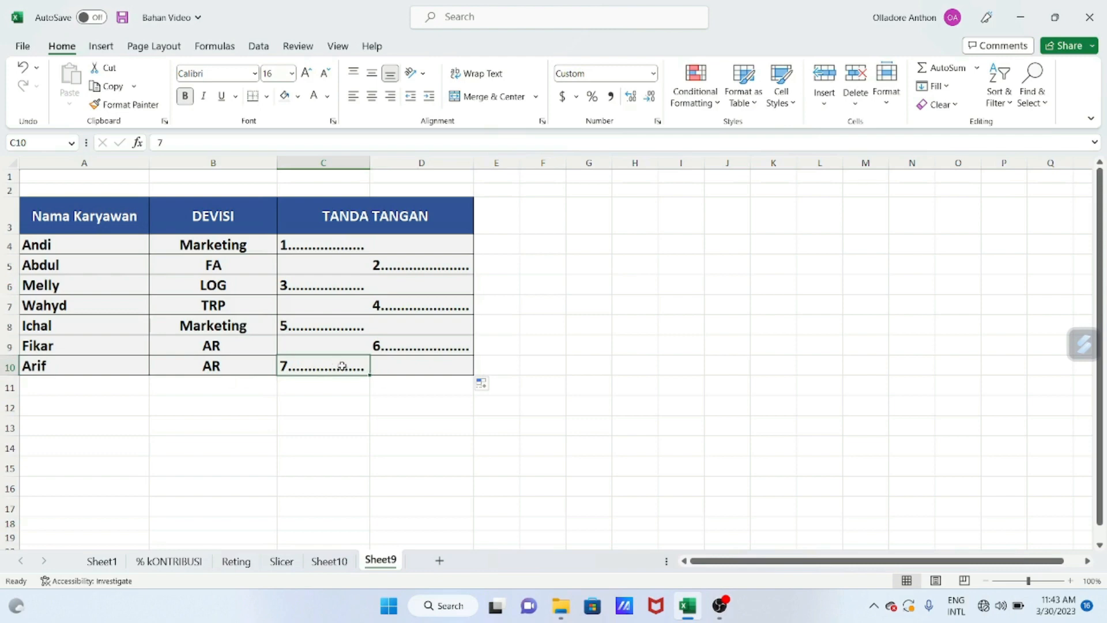
pyautogui.moveTo(342, 365); pyautogui.dragTo(410, 364)
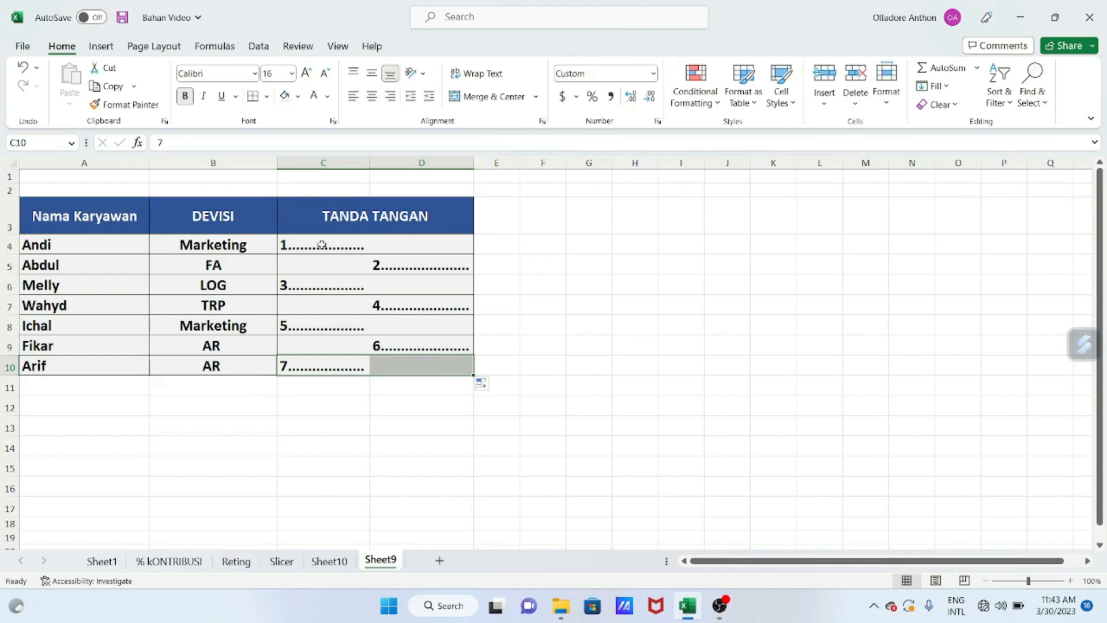
pyautogui.moveTo(328, 241); pyautogui.dragTo(408, 287)
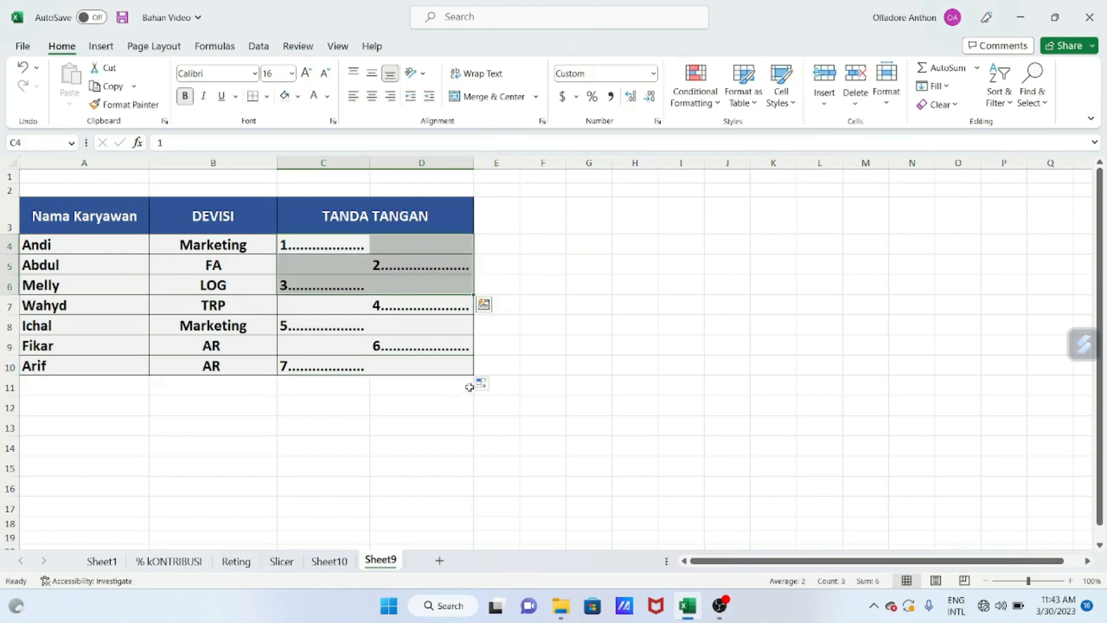
pyautogui.click(523, 367)
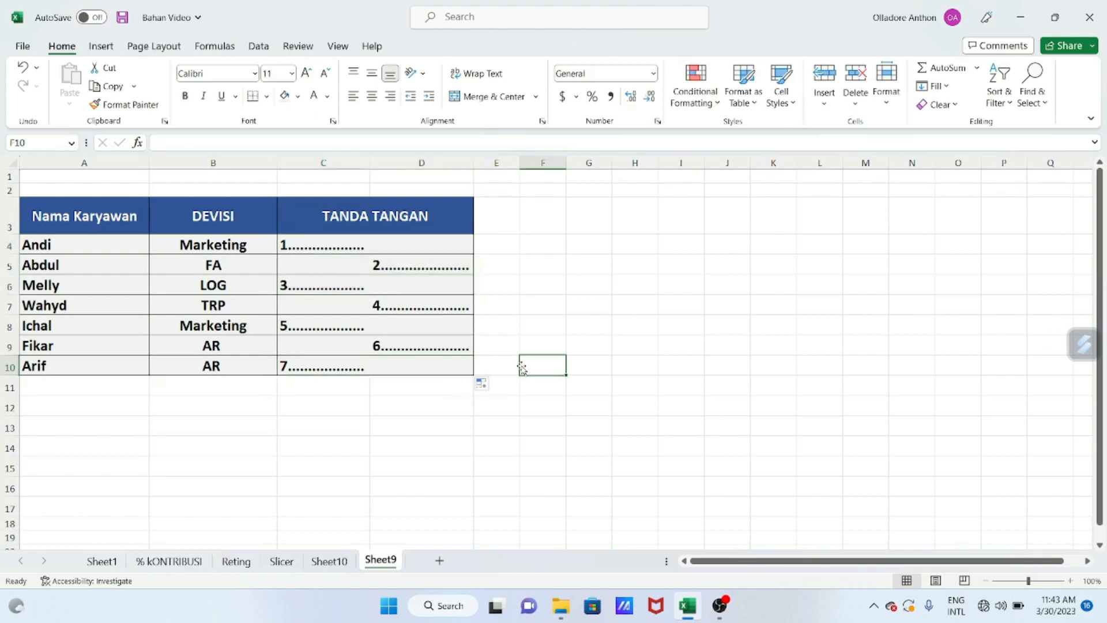